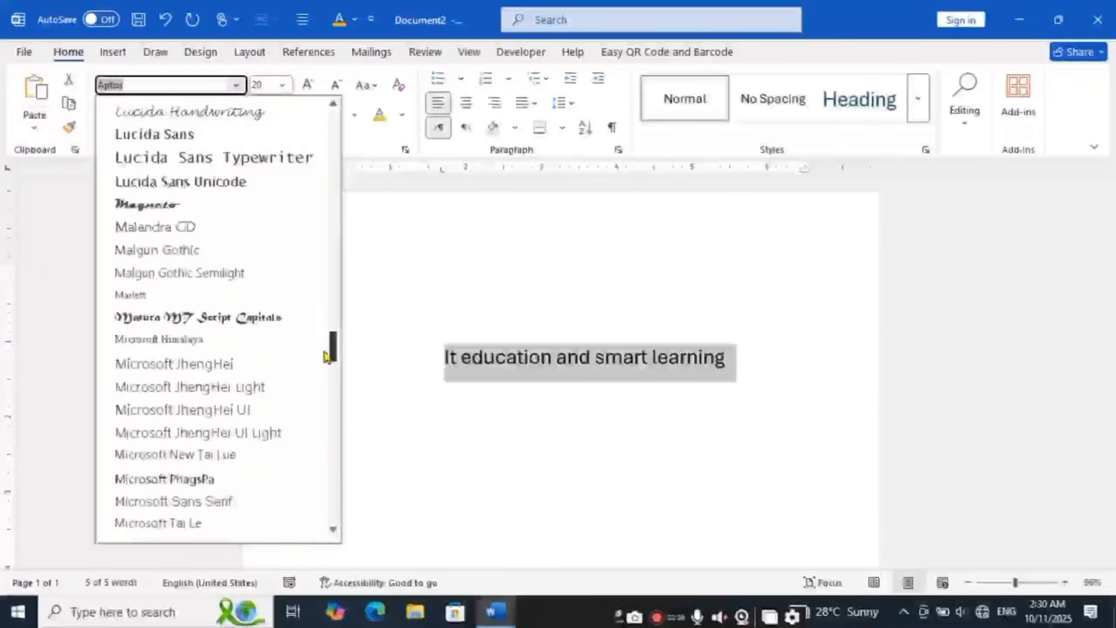
Browse the available fonts and apply Times New Roman (Headings) to the selected line of text
scroll(326, 475, down, 5)
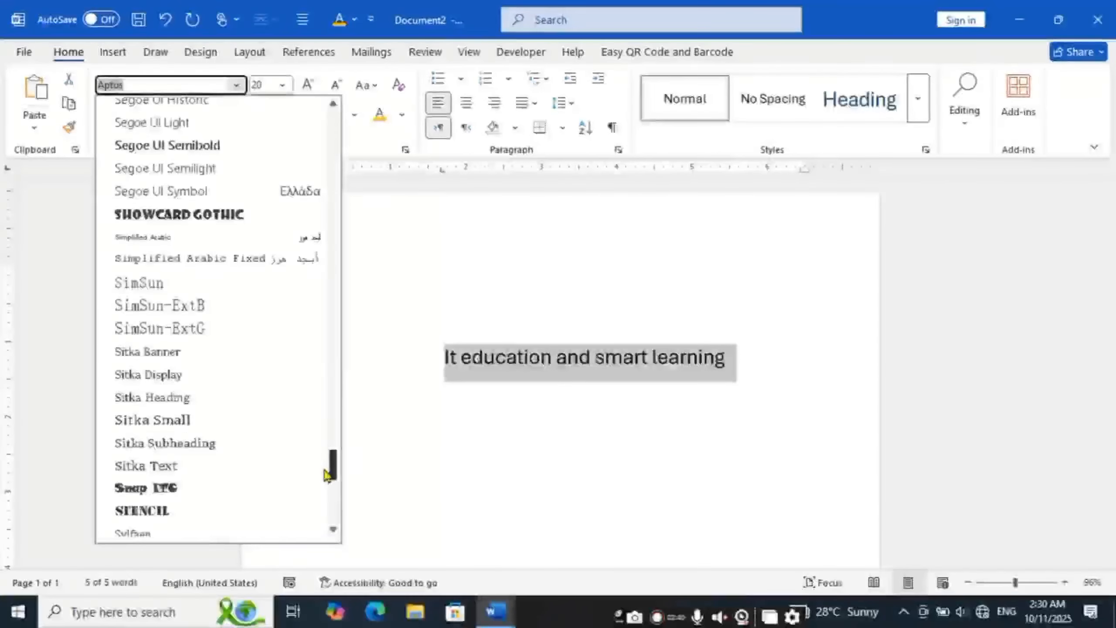
drag(332, 466, 331, 127)
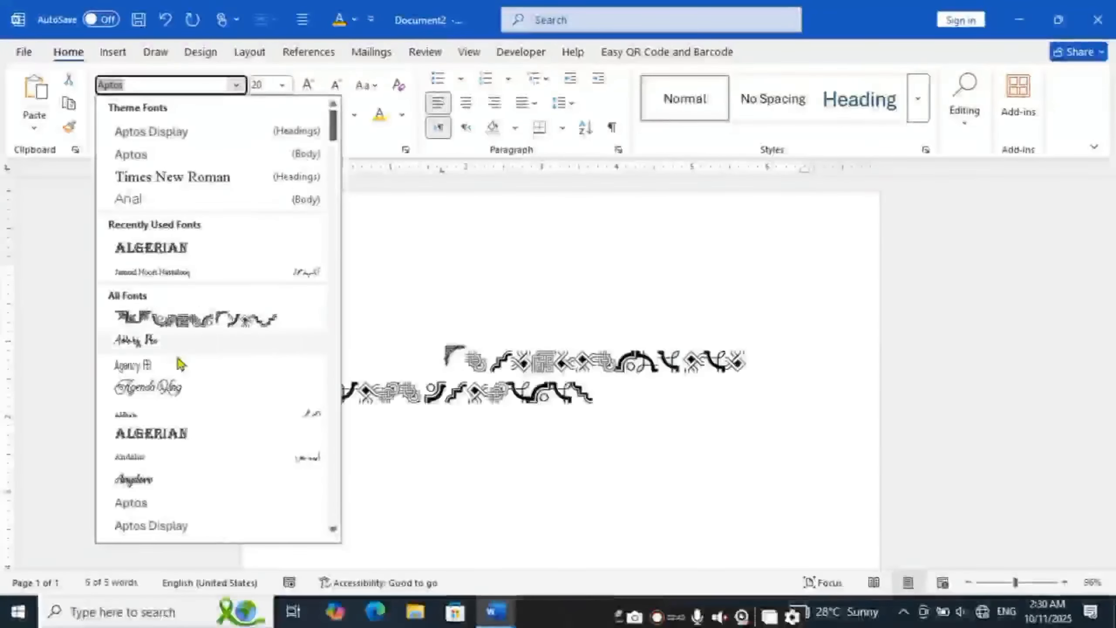
click(196, 181)
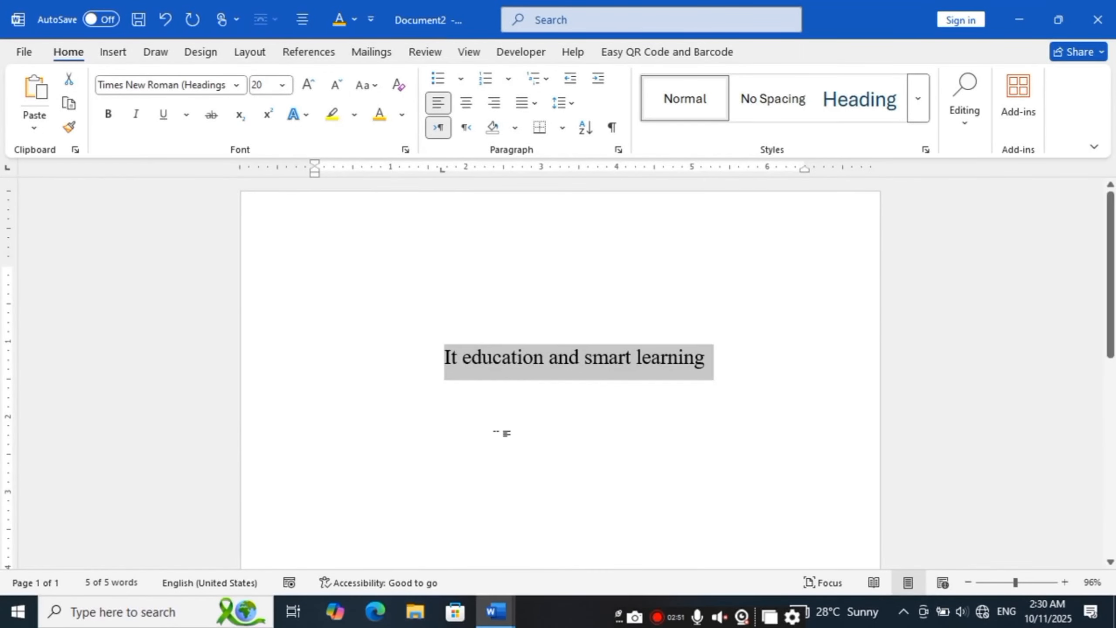
click(501, 434)
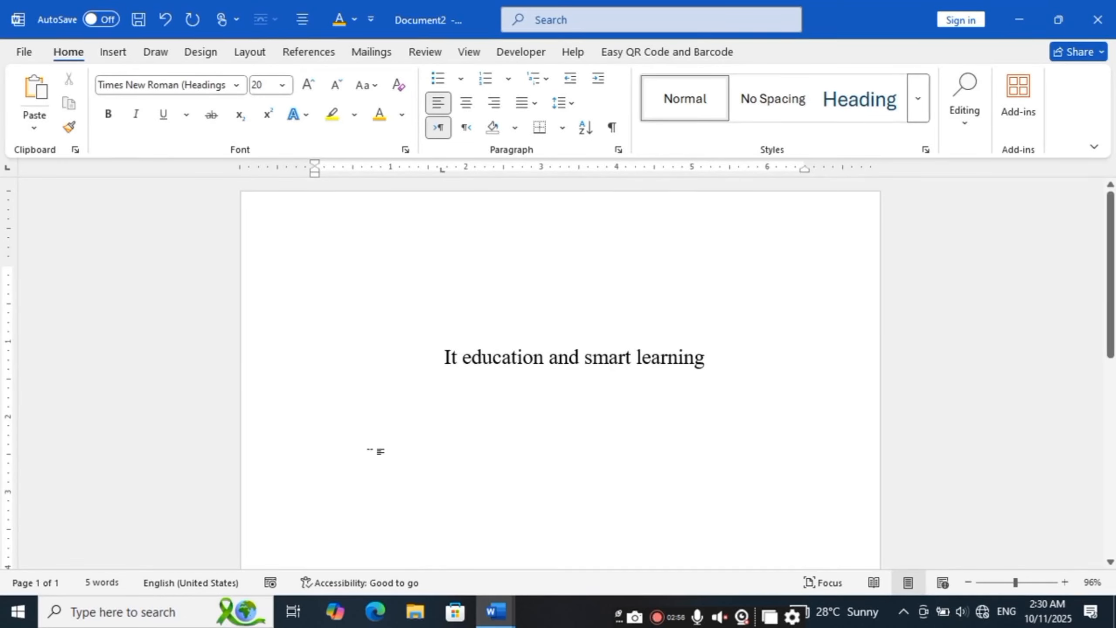
Select the whole line of text and preview the available font sizes, including 72 pt, without applying one
click(281, 87)
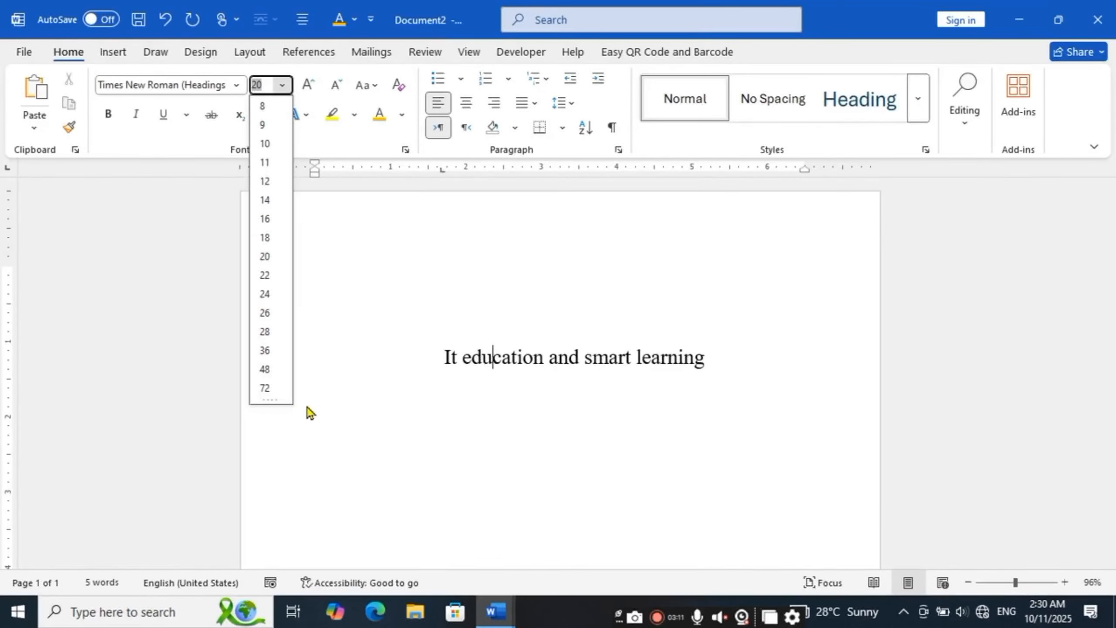
click(477, 429)
drag(706, 358, 416, 355)
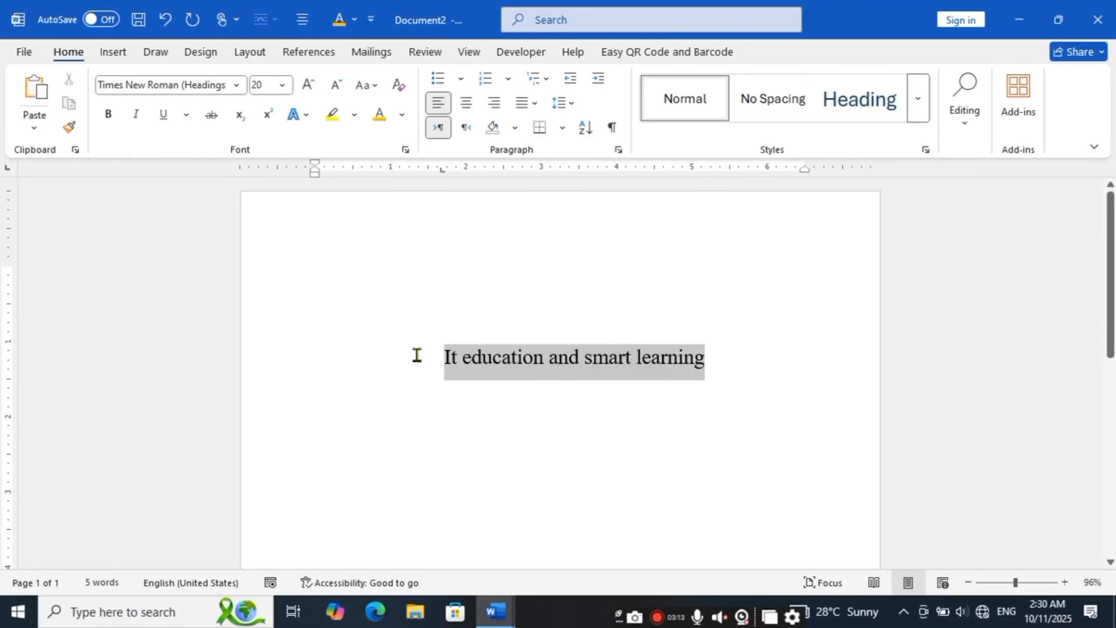
click(282, 85)
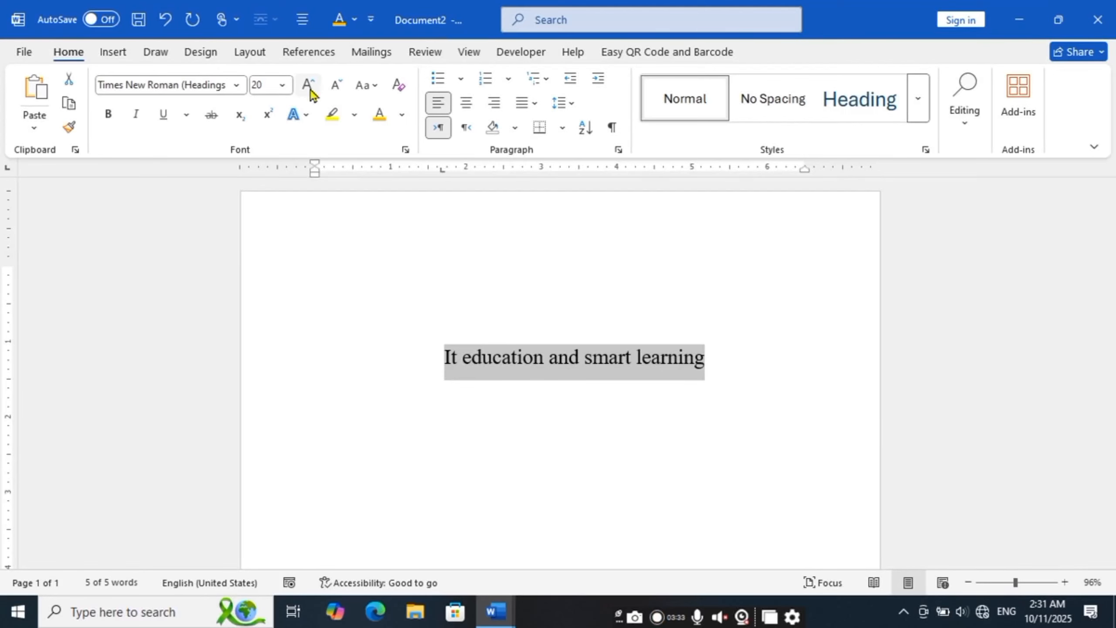
click(282, 85)
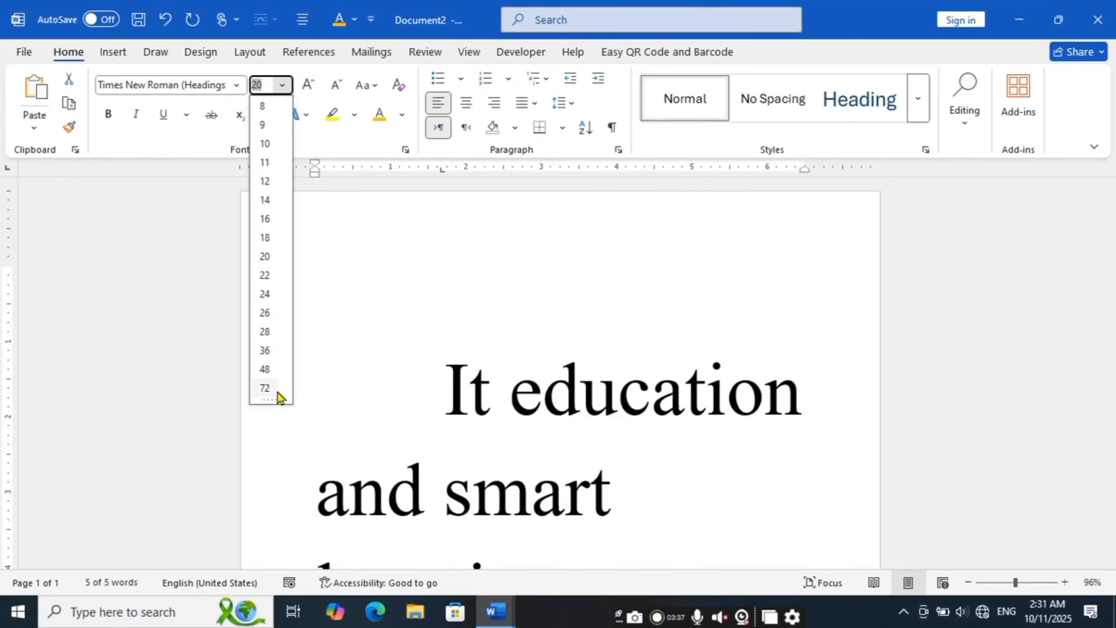
click(369, 304)
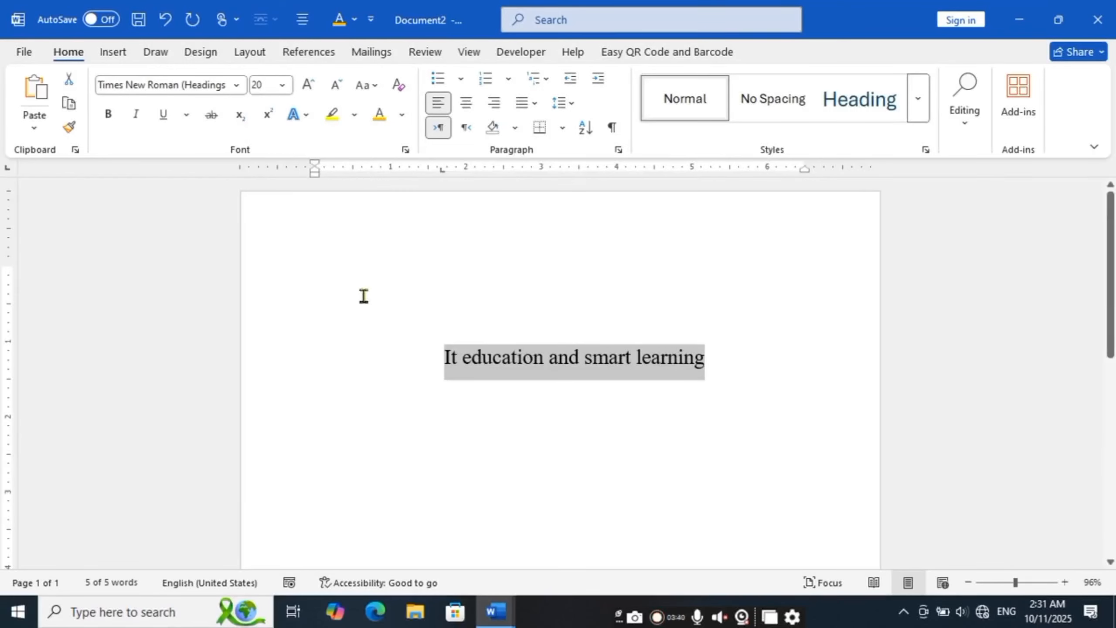
Enlarge the selected text in increments up to 90 pt
click(311, 88)
click(311, 88)
click(311, 89)
click(311, 89)
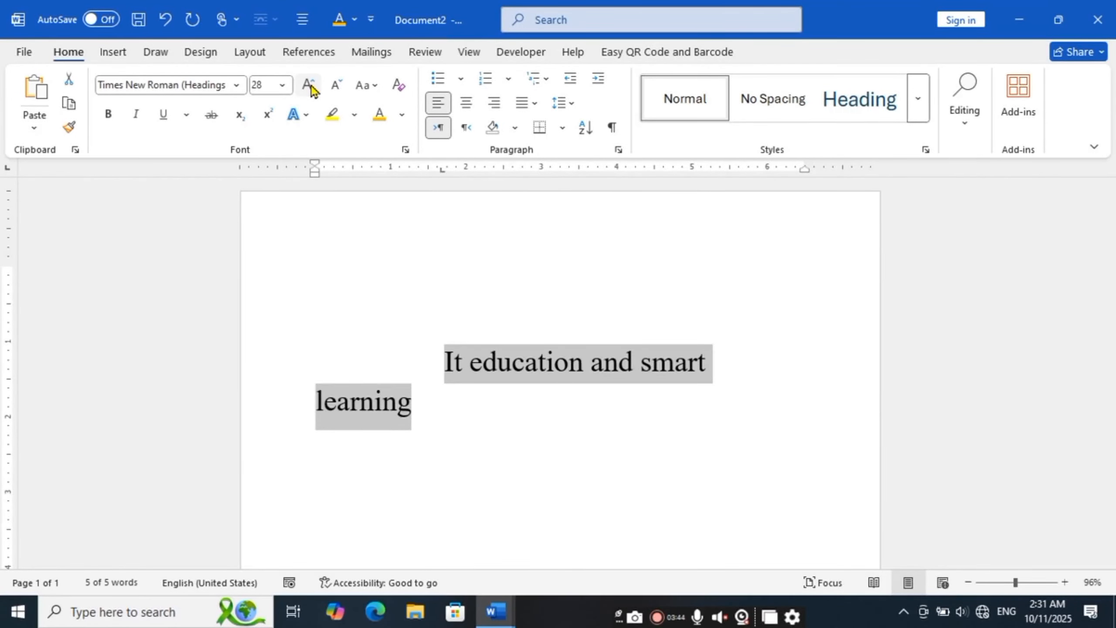
click(310, 88)
click(311, 88)
click(311, 88)
click(310, 88)
click(310, 88)
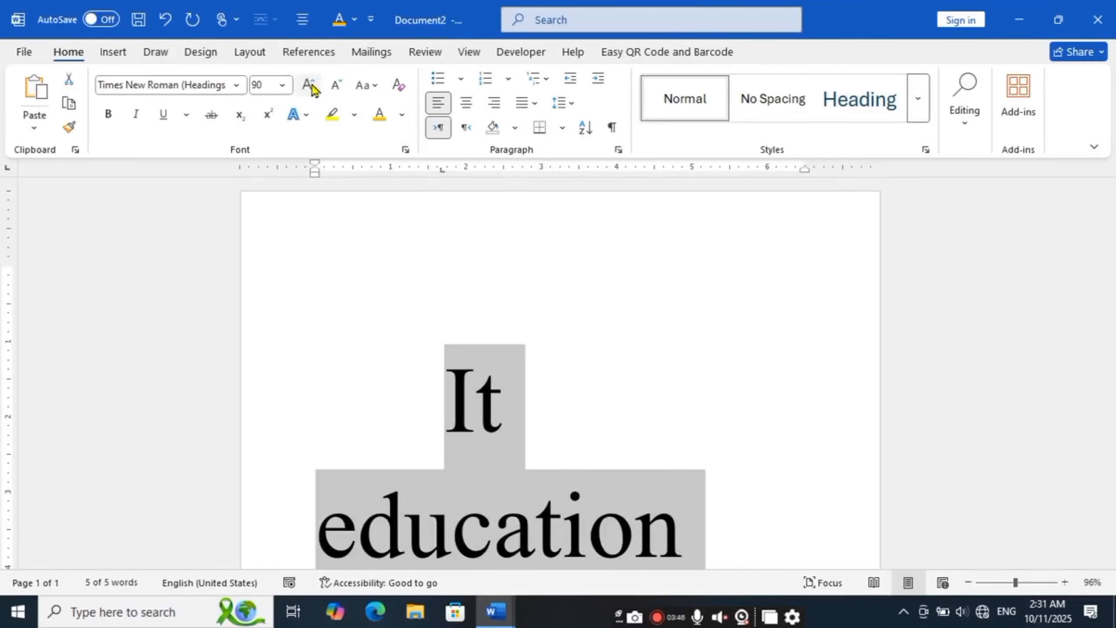
Shrink the selected text in increments down to 26 pt
click(336, 86)
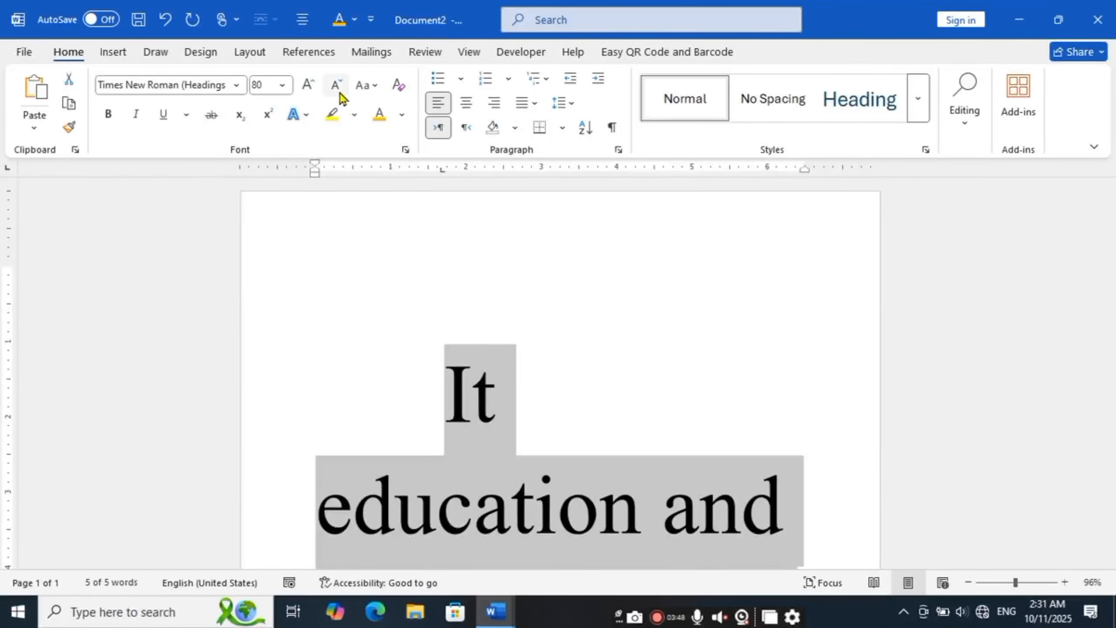
click(343, 88)
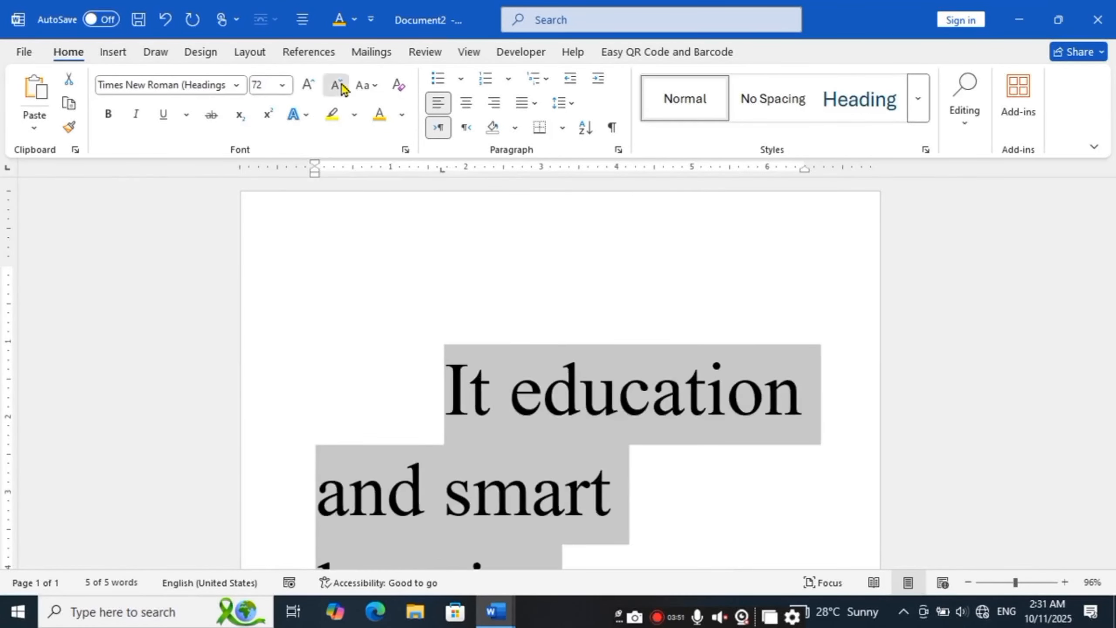
click(342, 88)
click(342, 88)
click(343, 88)
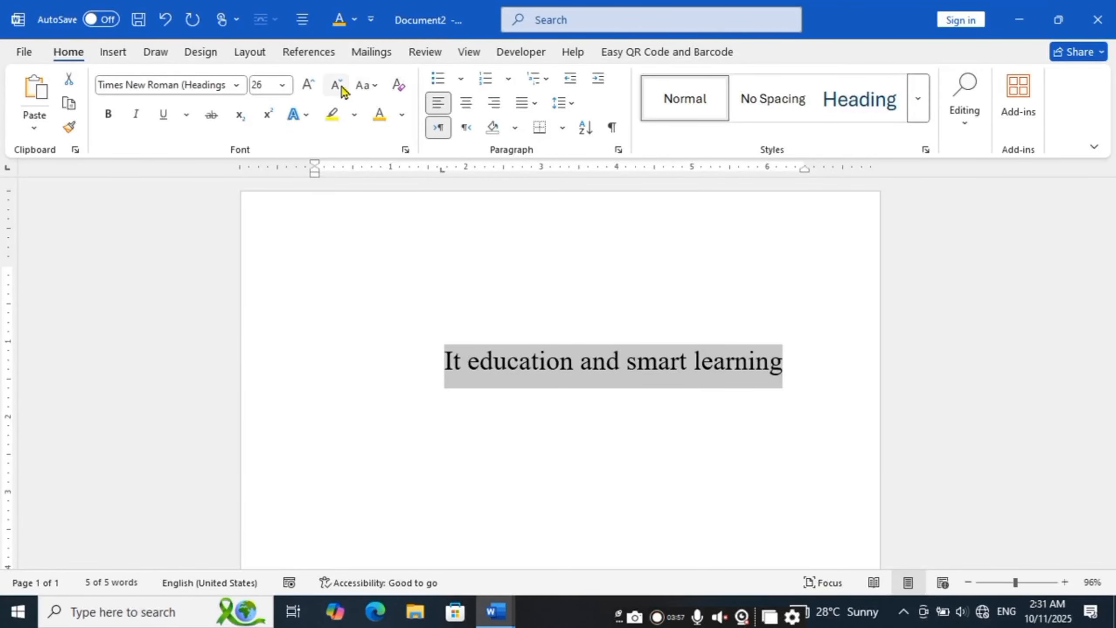
Try sentence case, lowercase and uppercase in turn on the selected text
click(376, 91)
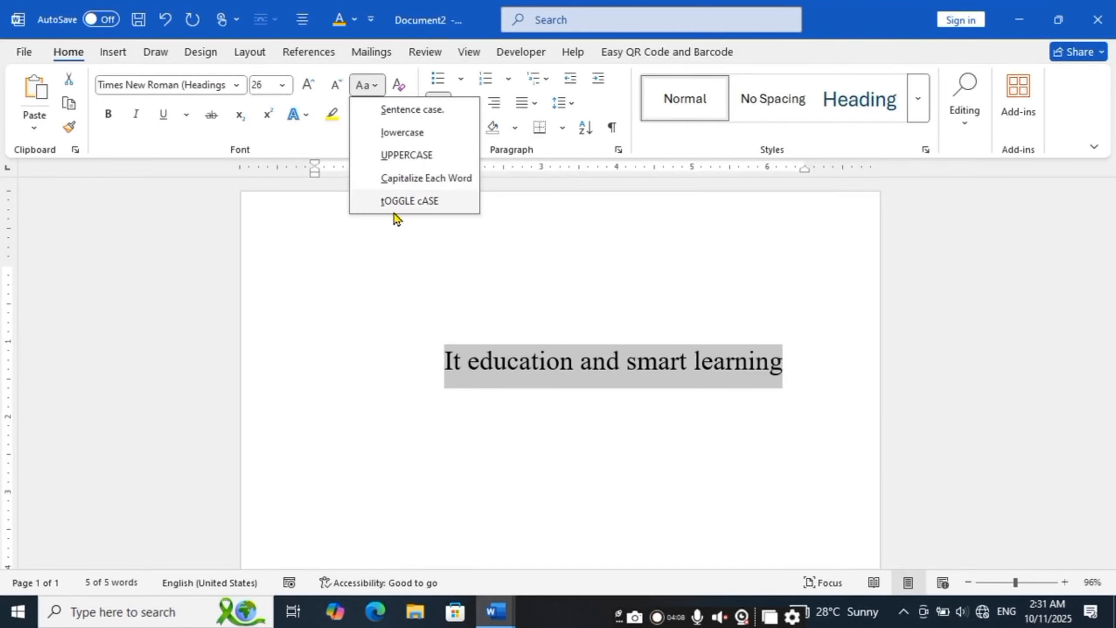
click(411, 118)
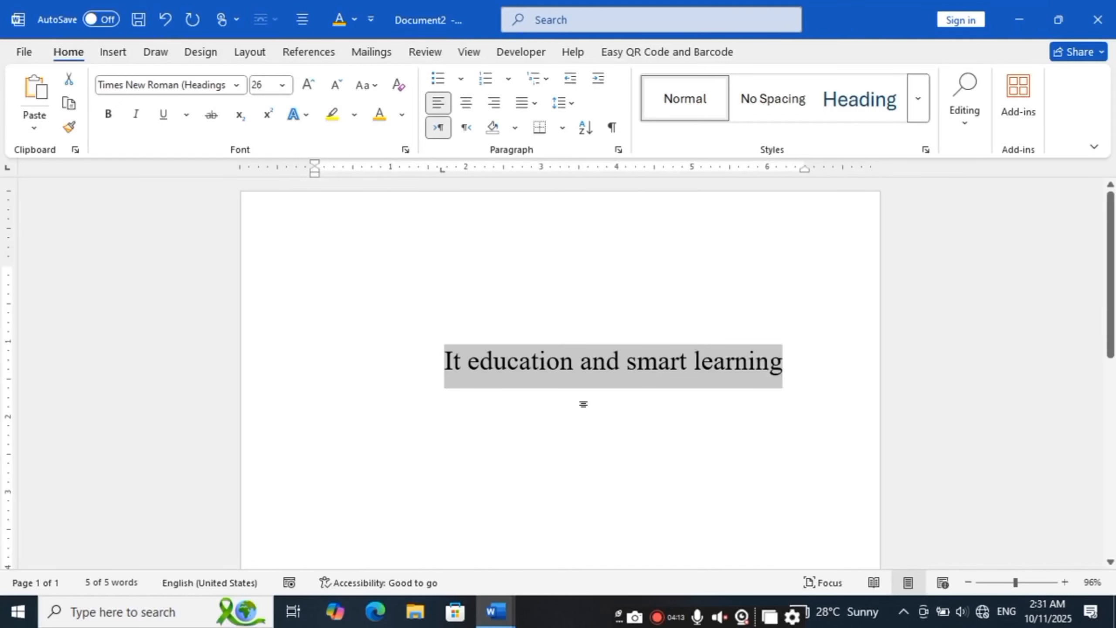
click(366, 88)
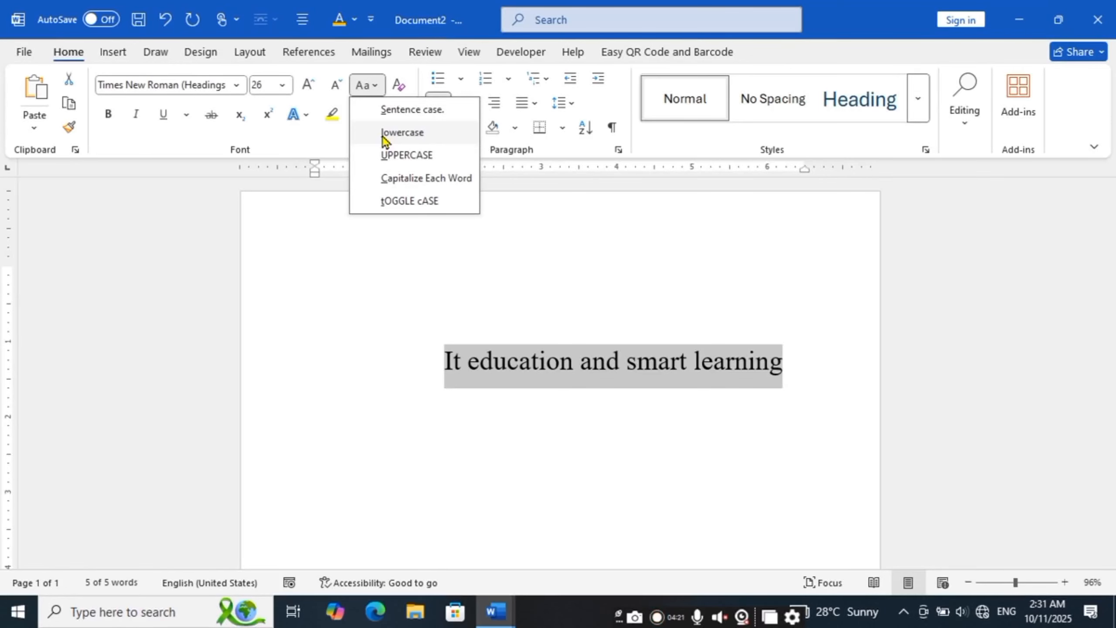
click(382, 133)
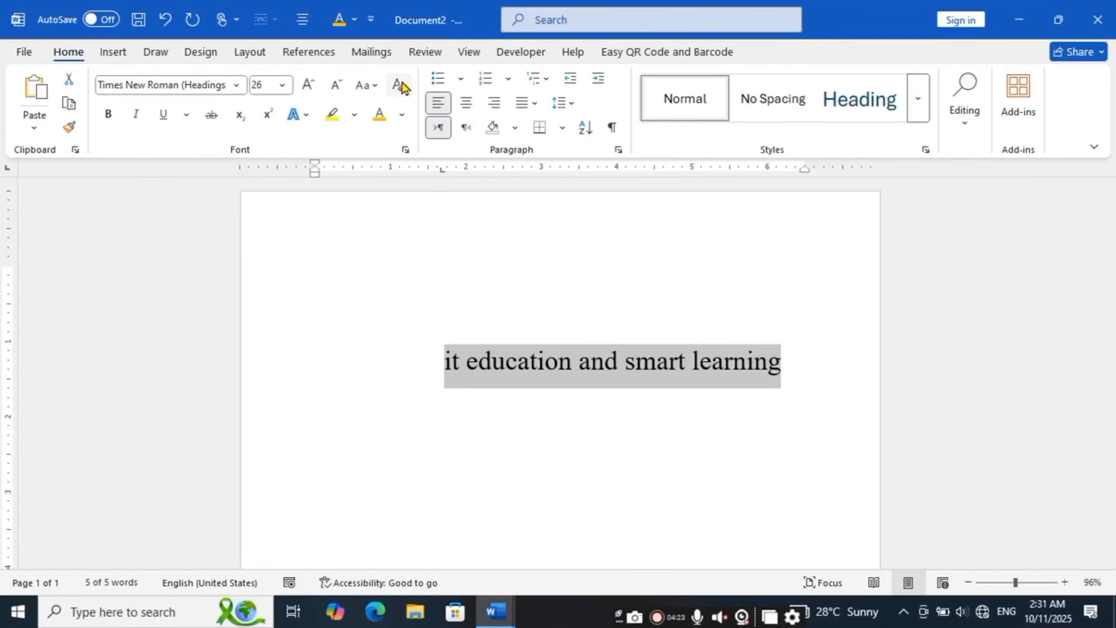
click(376, 87)
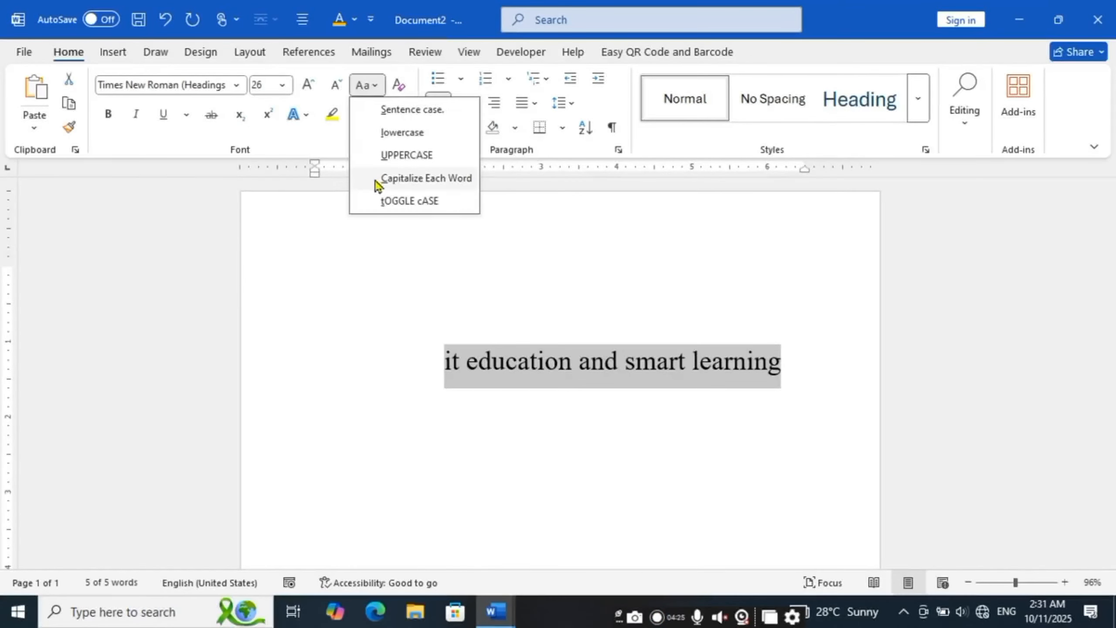
click(389, 154)
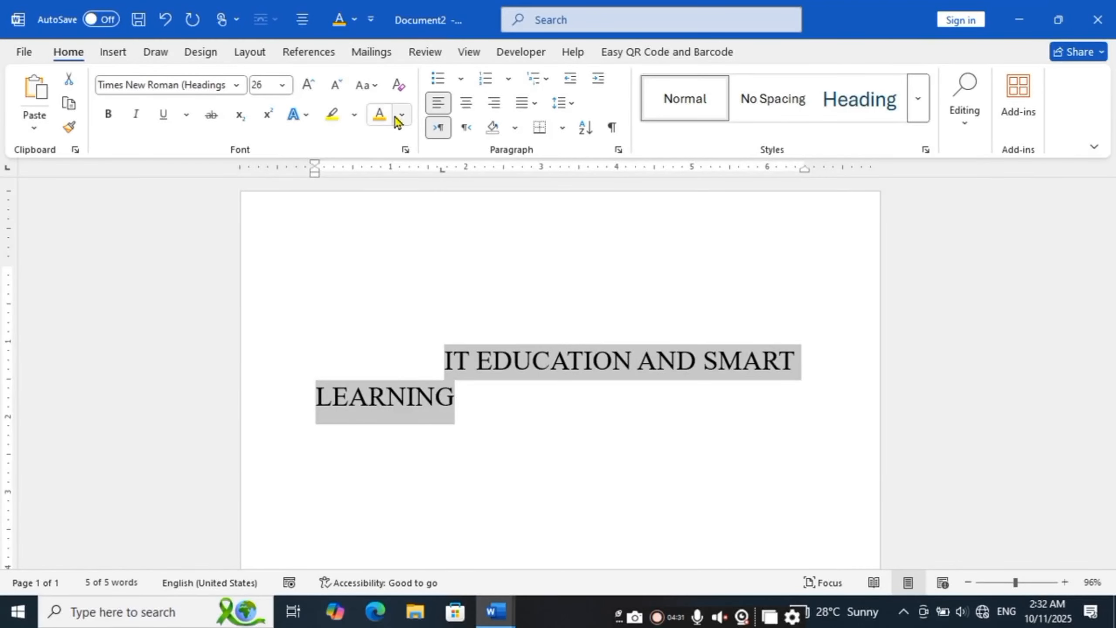
Capitalize each word of the selected text and try clearing all its formatting
click(378, 91)
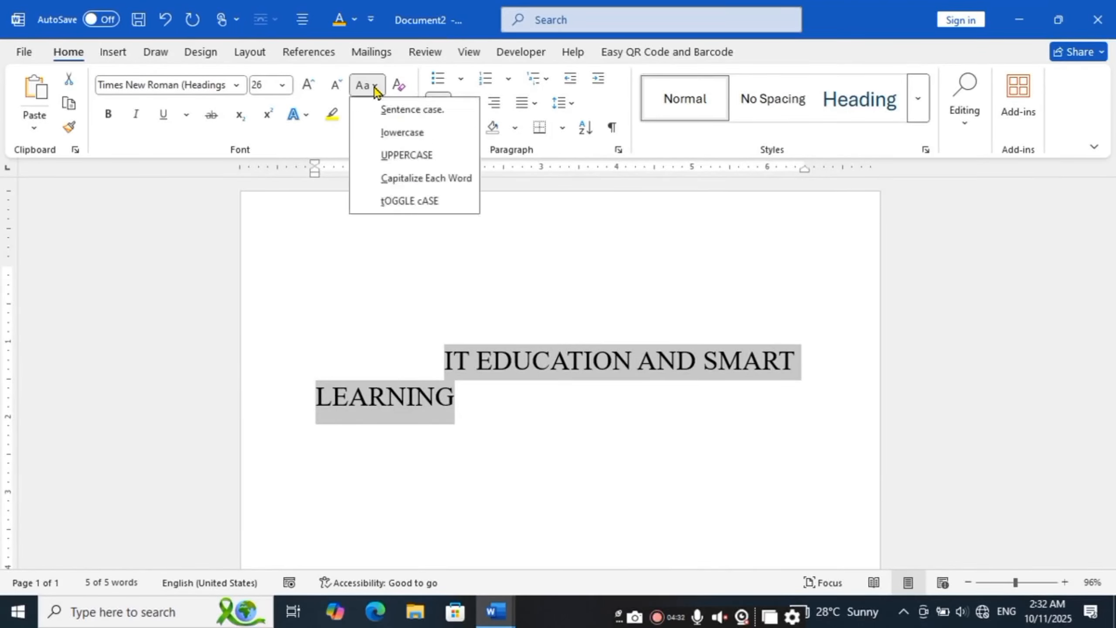
click(404, 180)
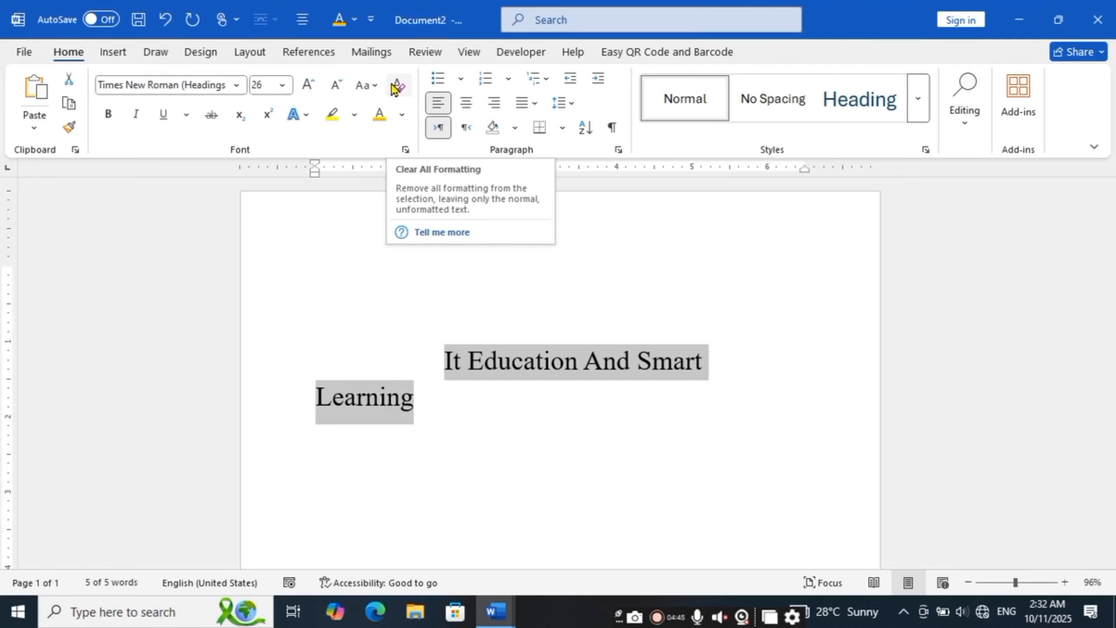
click(395, 86)
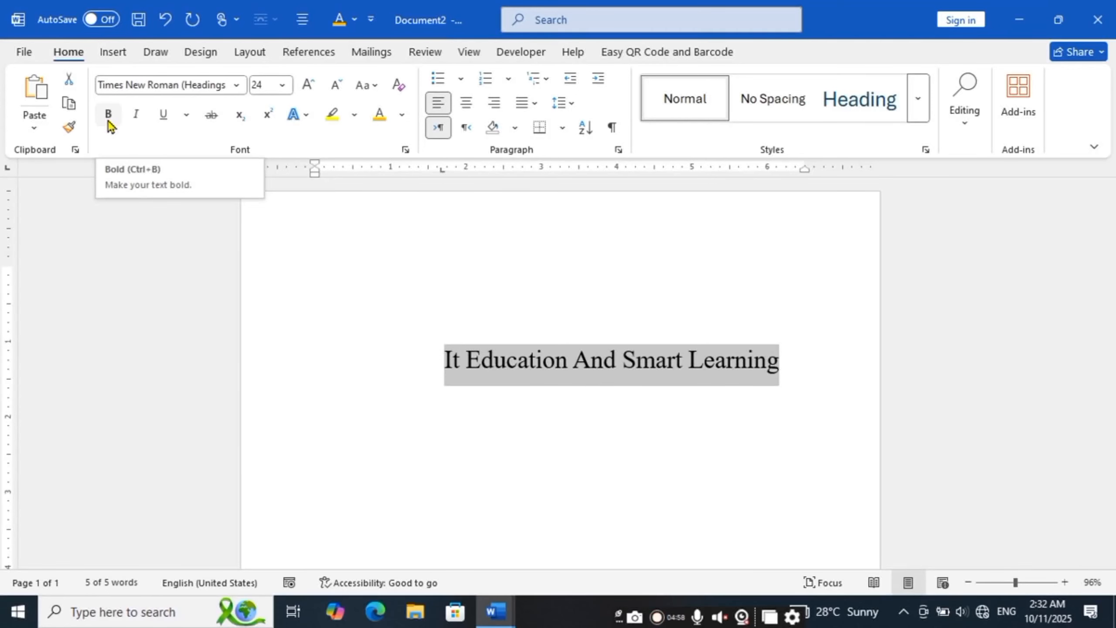
Make the selected text bold and italic, and give it a dotted underline
click(108, 115)
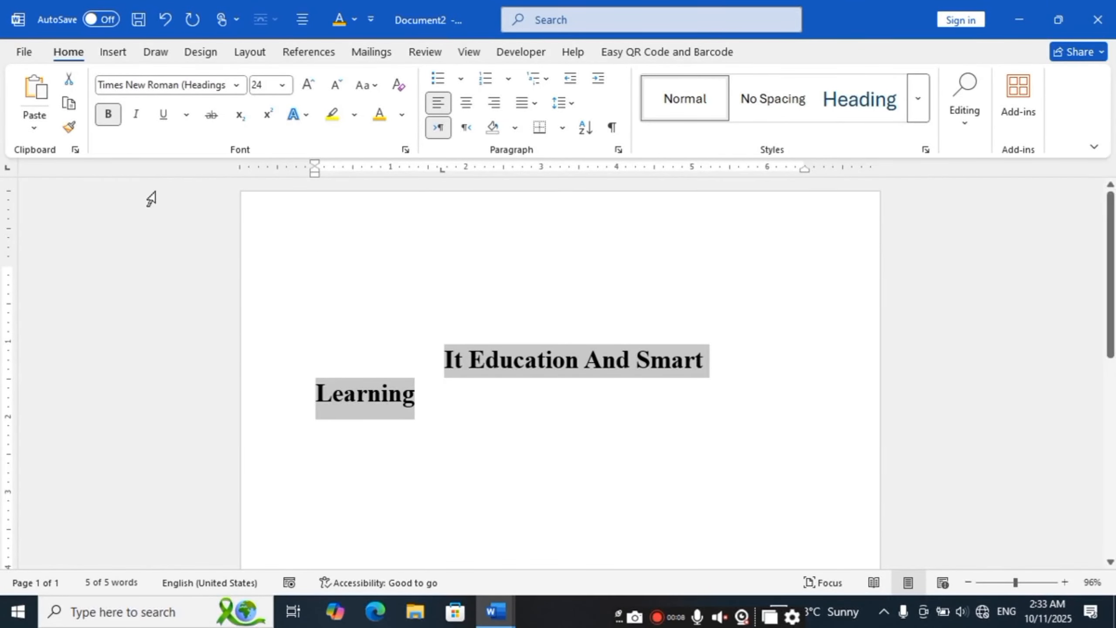
click(136, 114)
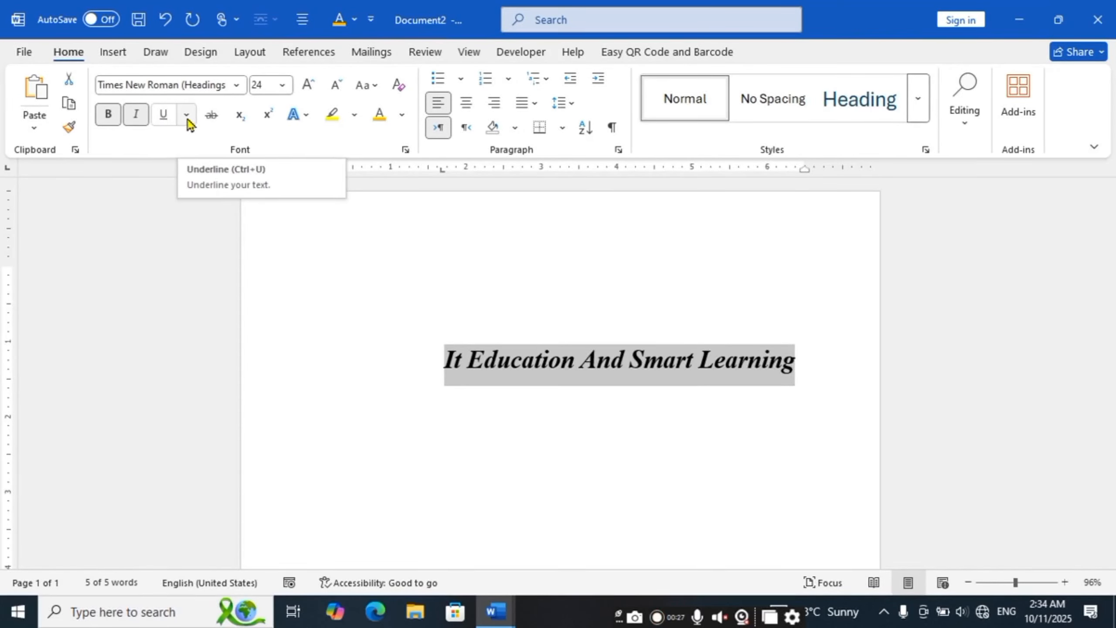
click(164, 117)
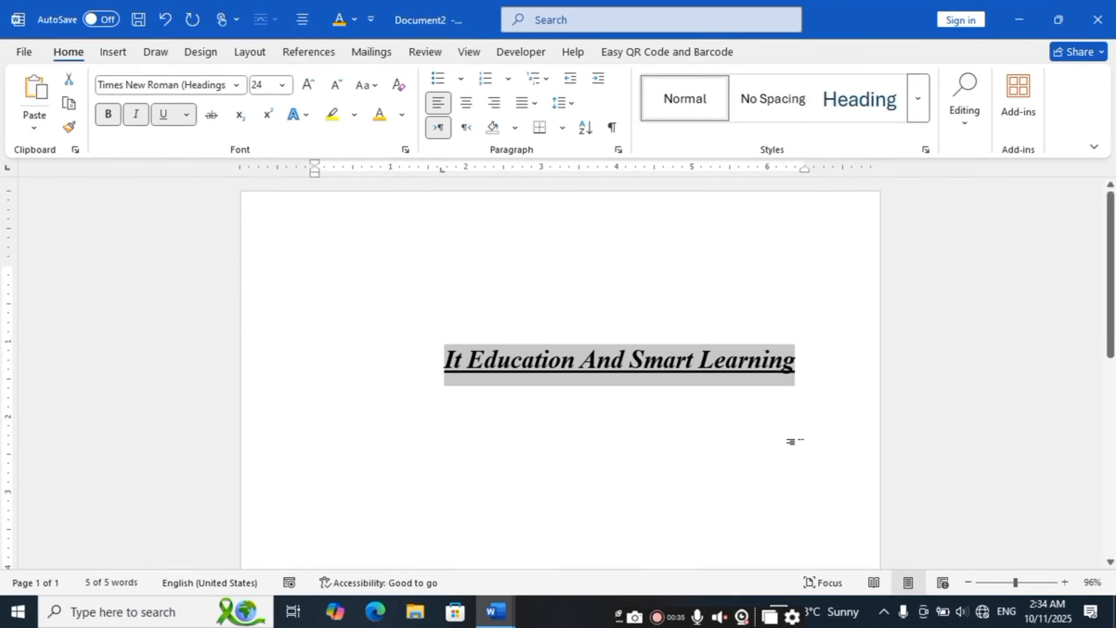
click(187, 115)
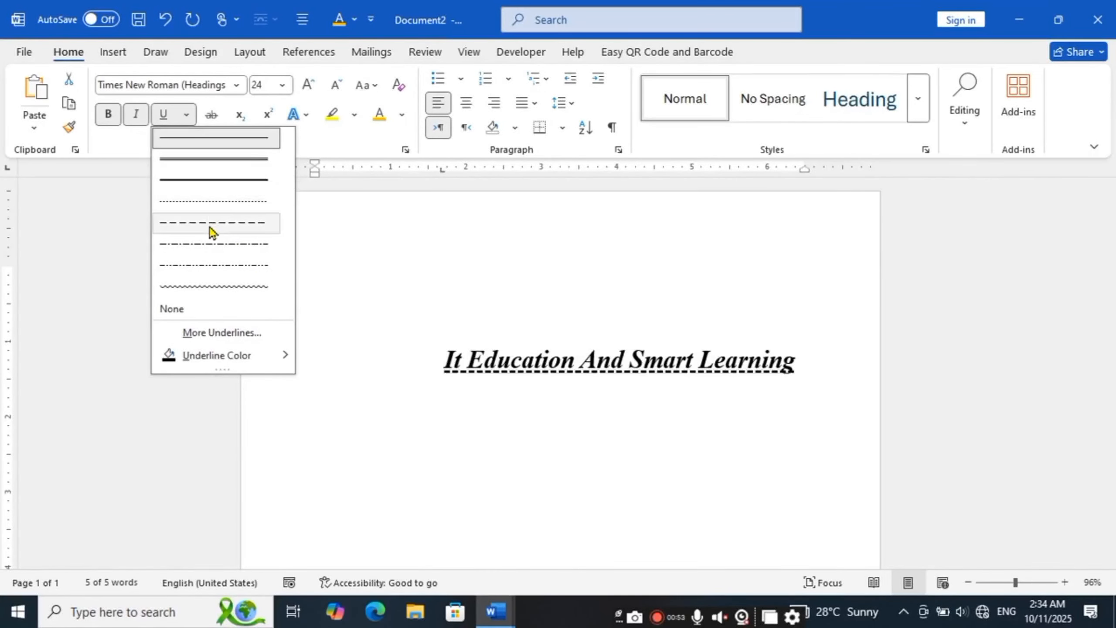
click(214, 202)
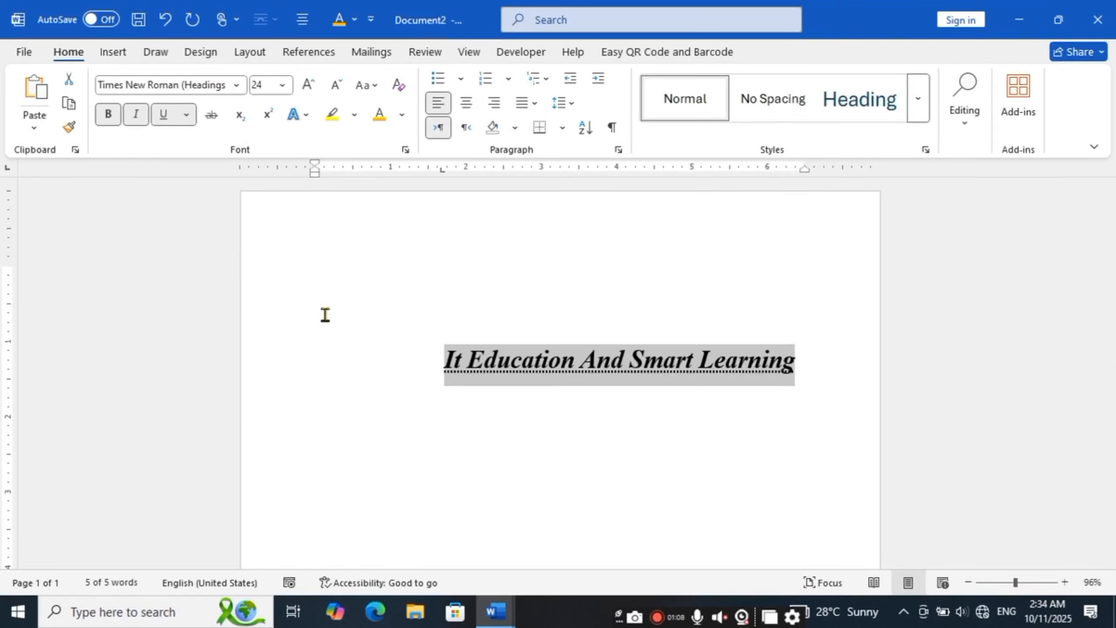
Apply strikethrough to the selected text and remove it again
click(211, 115)
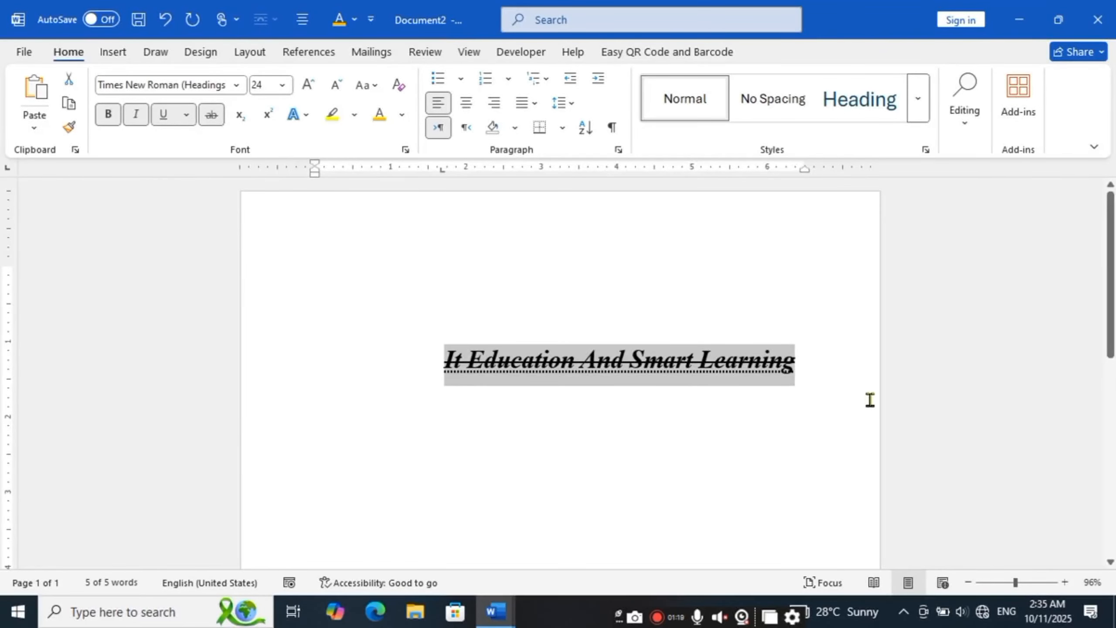
click(211, 116)
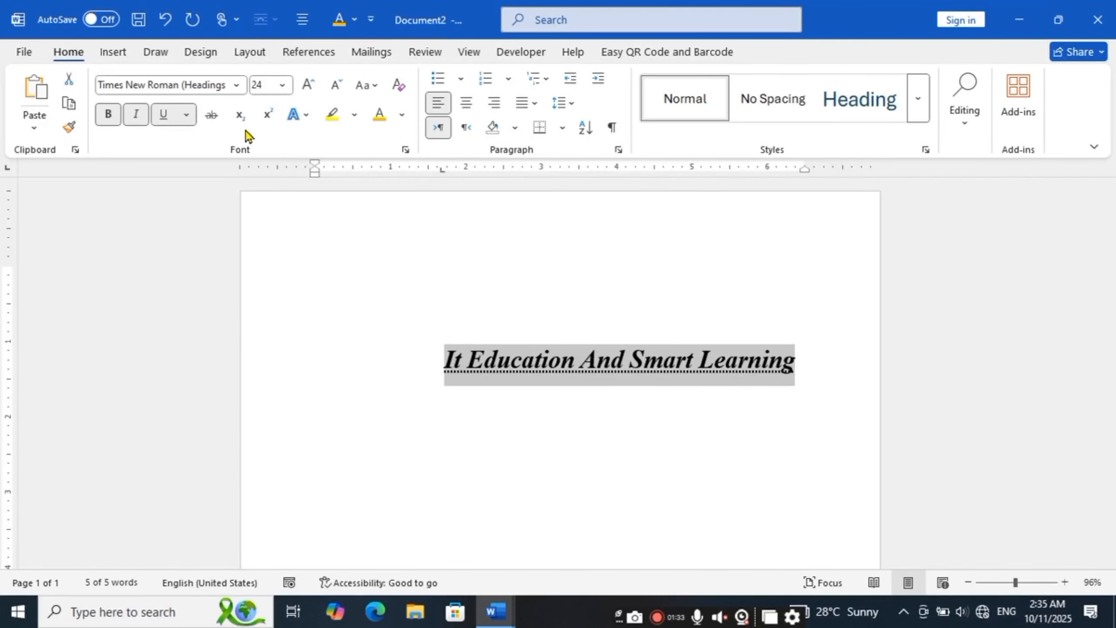
Apply the first reflection variation of the third row to the selected text and deselect it
click(306, 116)
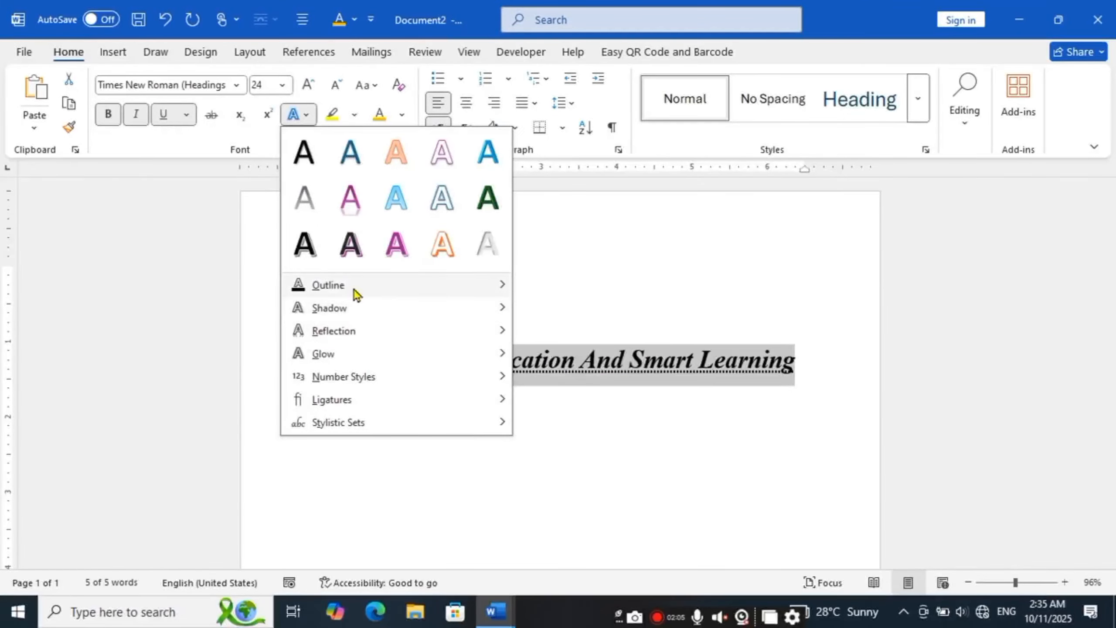
mouse_move(354, 289)
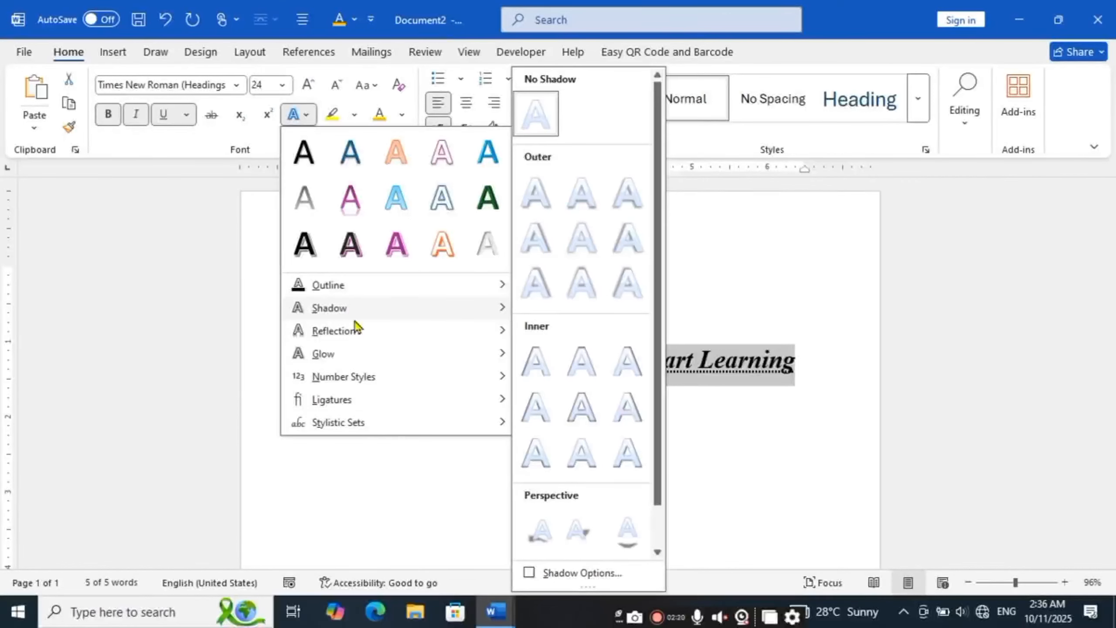
mouse_move(361, 339)
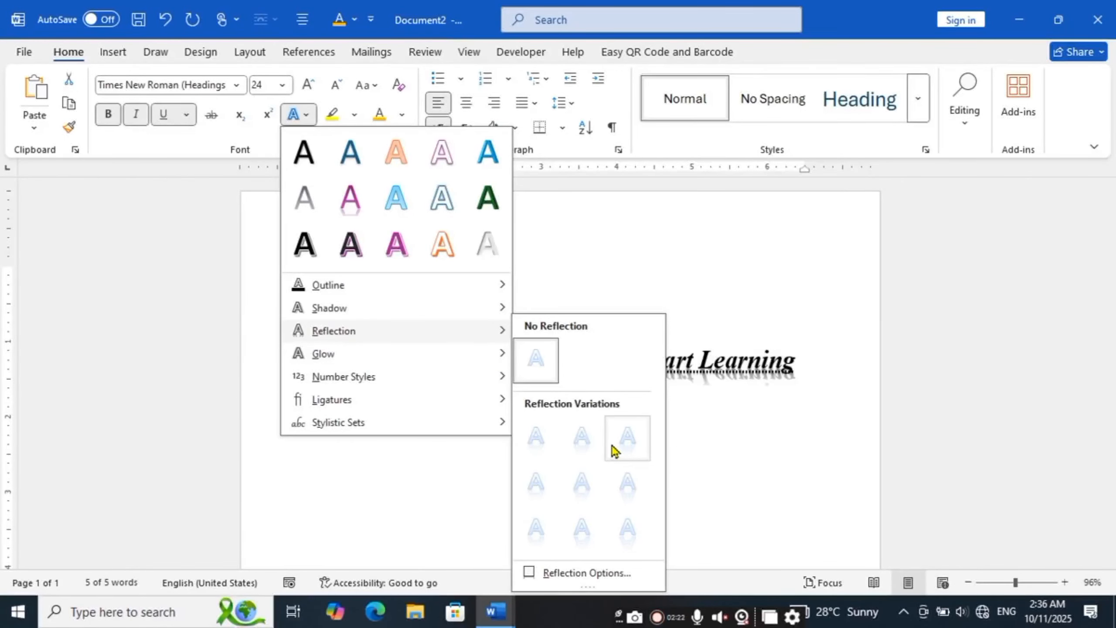
click(532, 530)
click(573, 489)
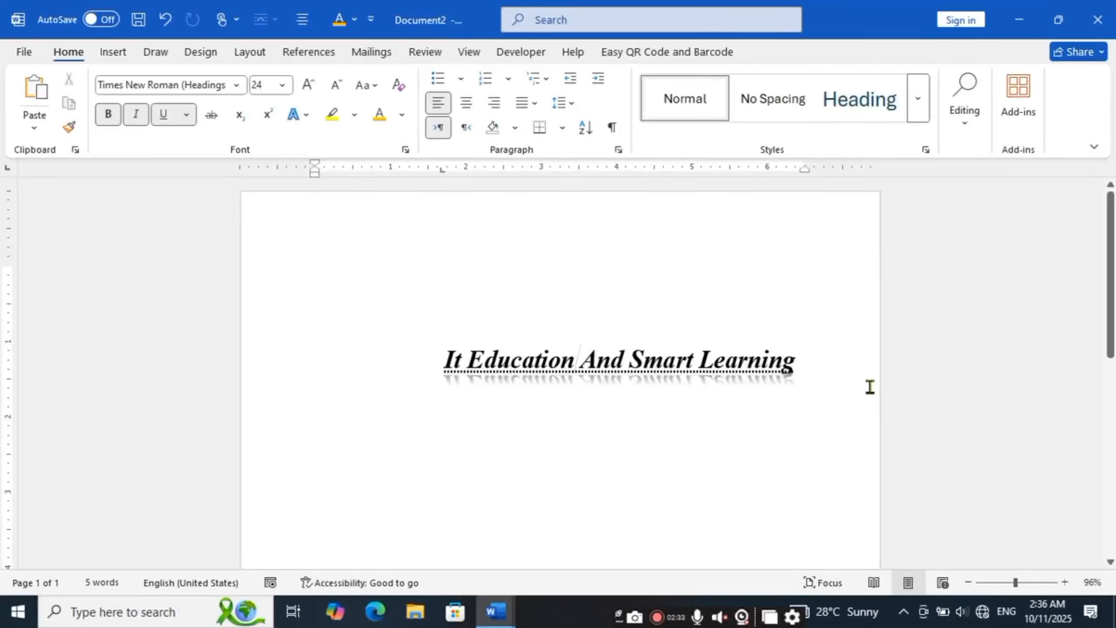
Apply the green glow variation in the fourth row to the whole line of text and deselect it
drag(805, 361, 455, 327)
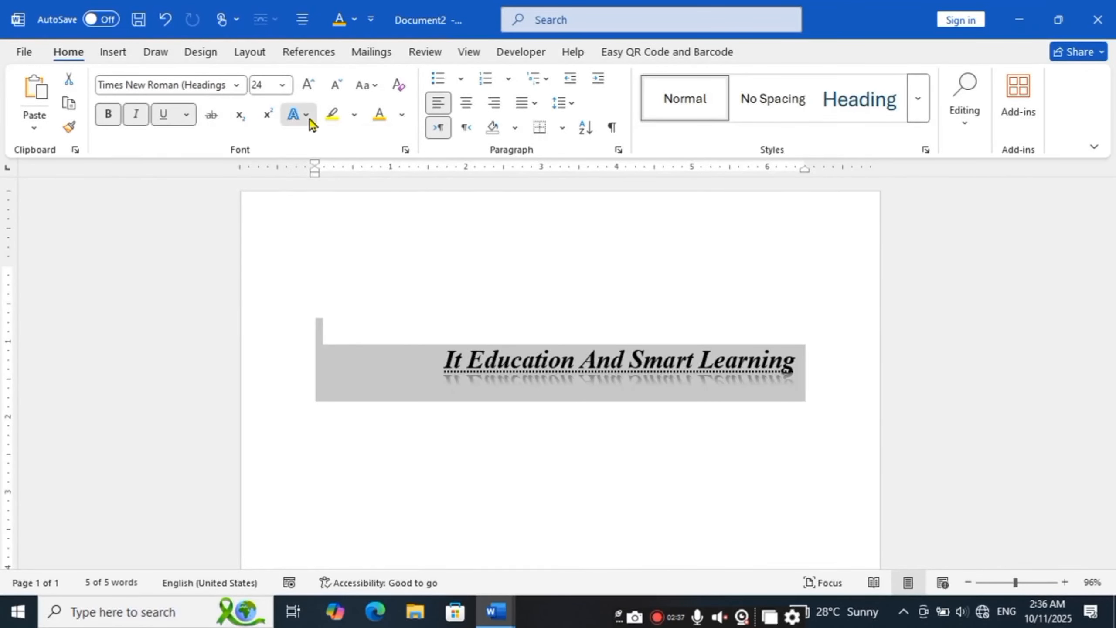
click(295, 114)
mouse_move(329, 361)
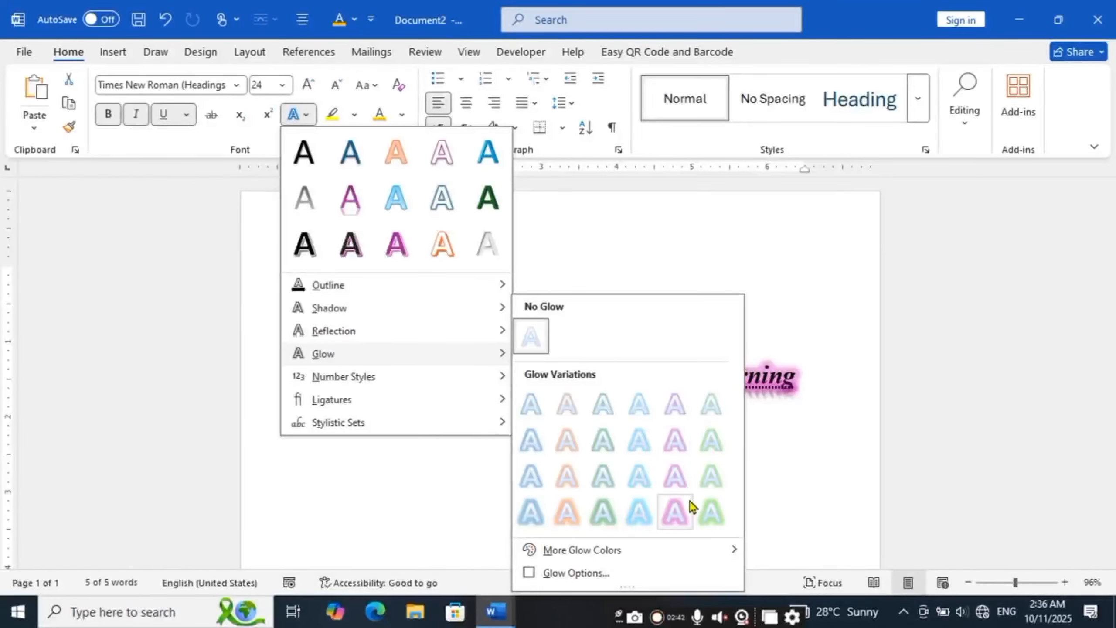
click(592, 523)
click(612, 486)
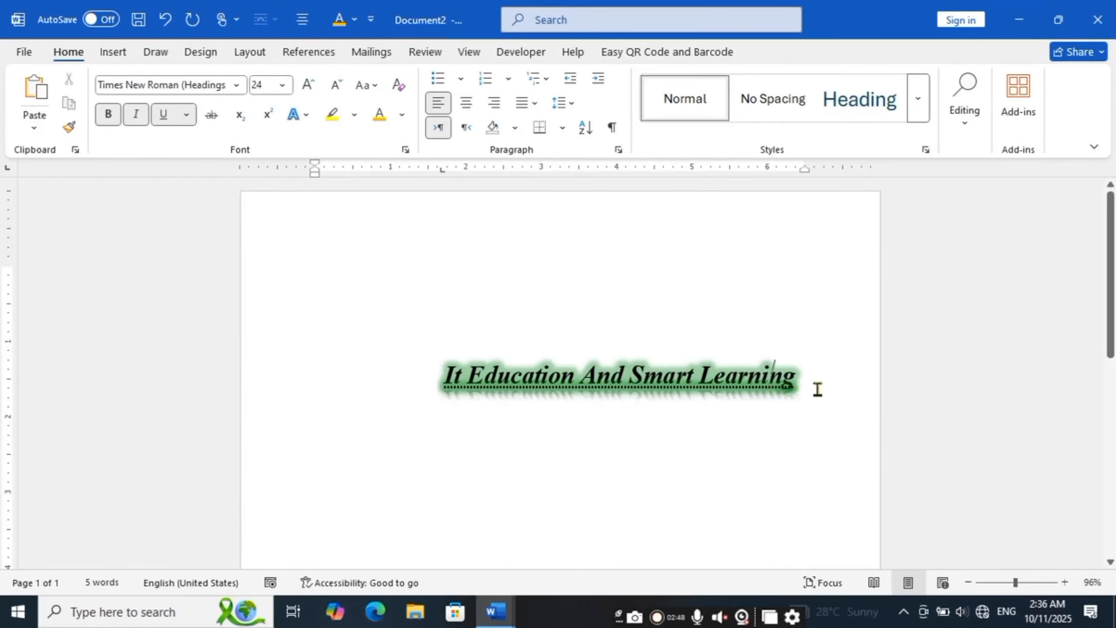
Highlight the line of text in yellow and remove the highlight again
drag(813, 386, 445, 382)
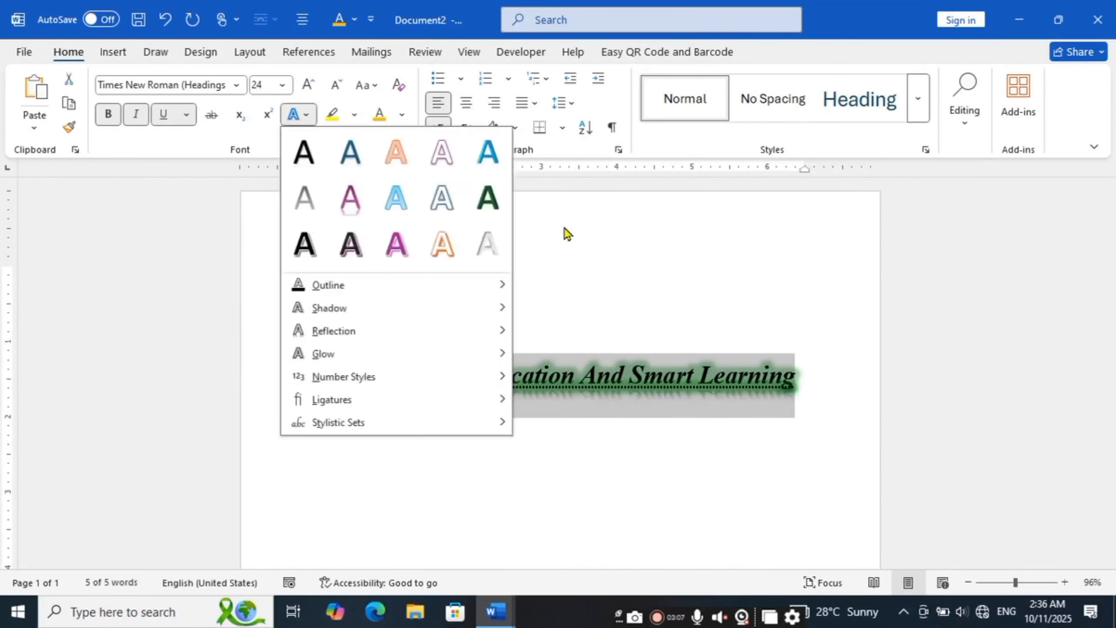
click(564, 228)
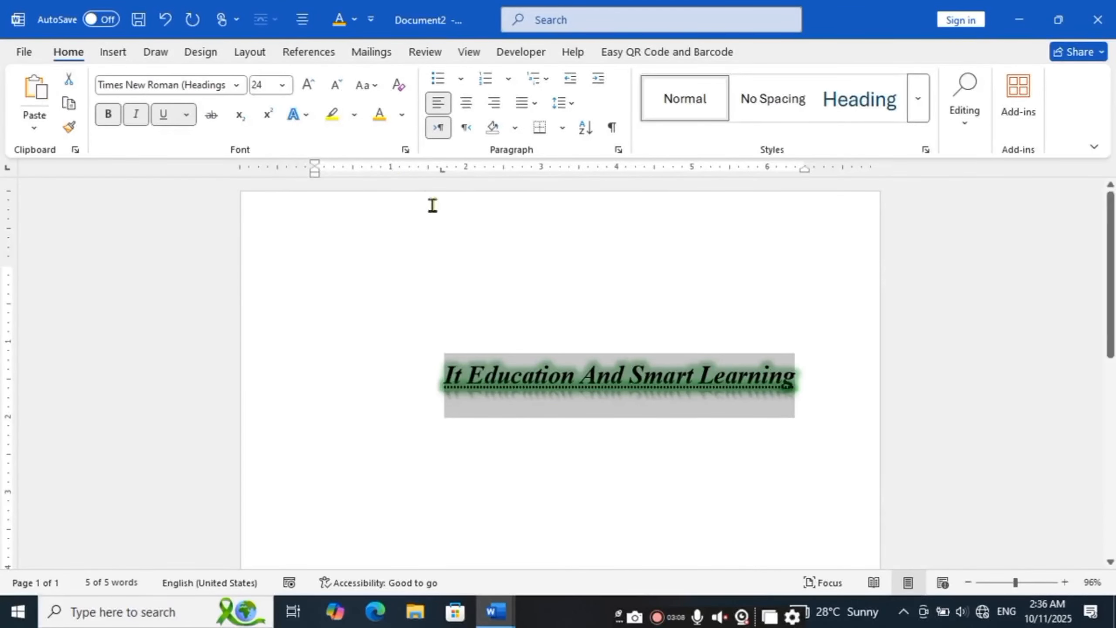
click(340, 117)
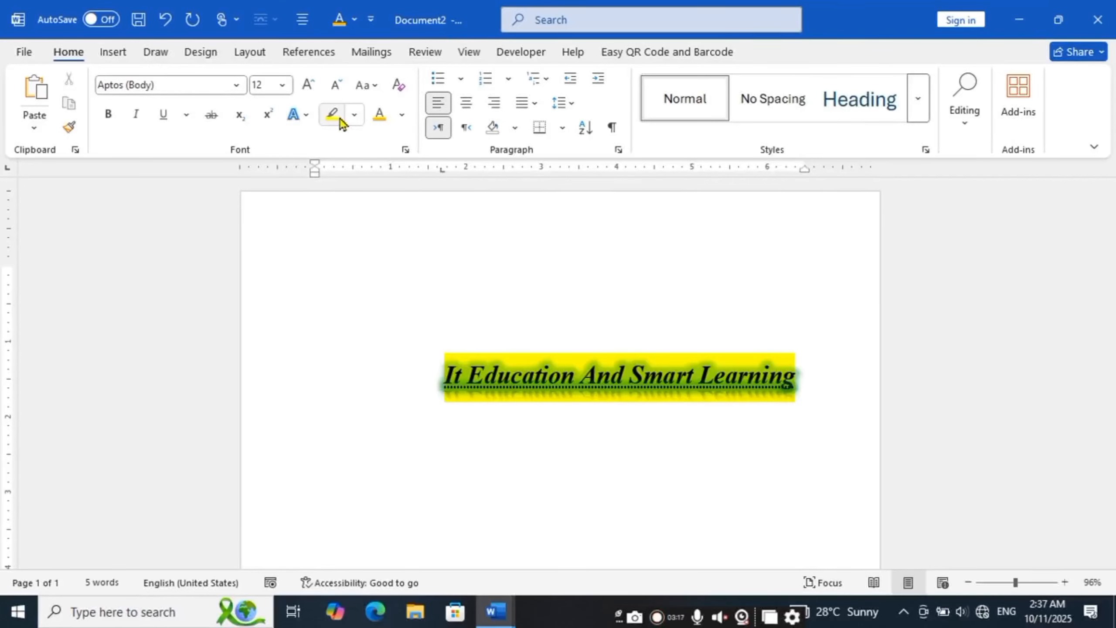
click(340, 117)
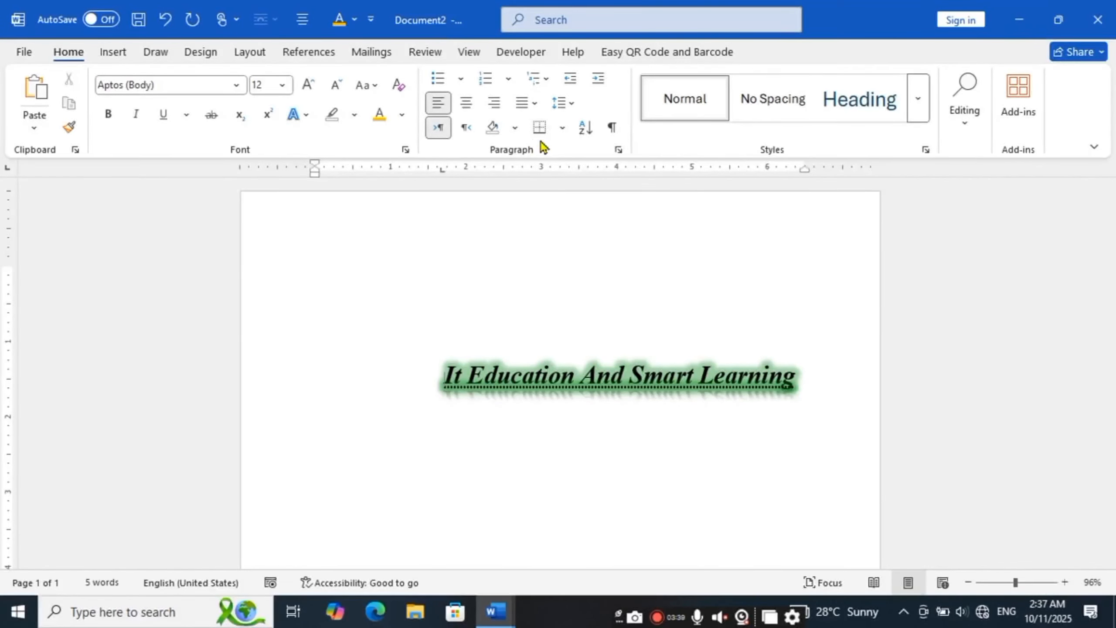
Try centre and right alignment on the line of text, finishing with it aligned left
drag(805, 390, 431, 417)
click(473, 111)
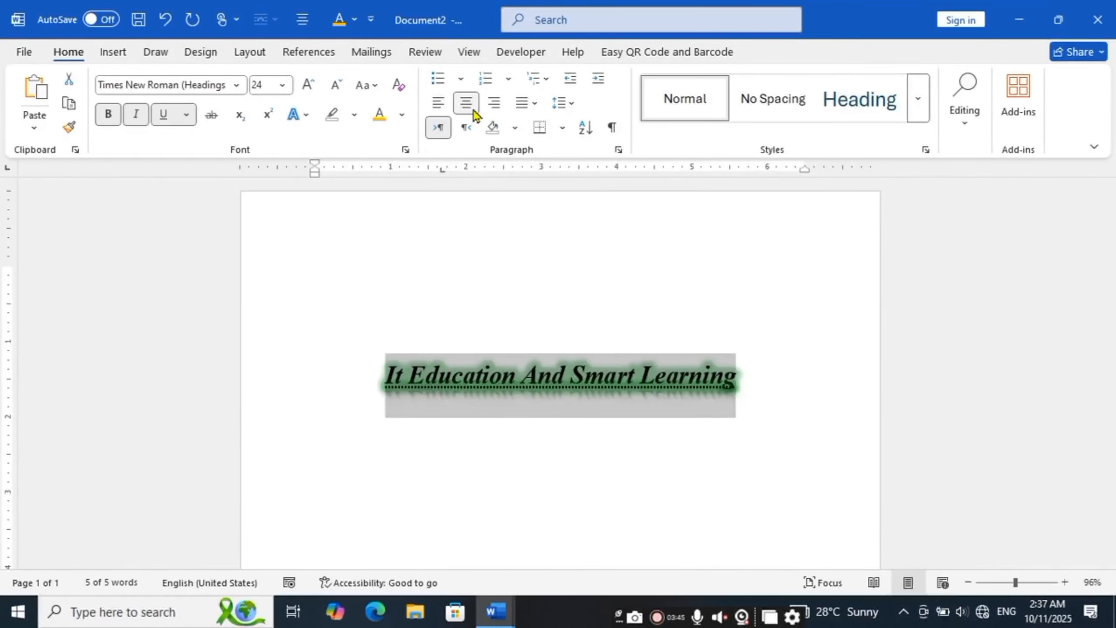
click(493, 103)
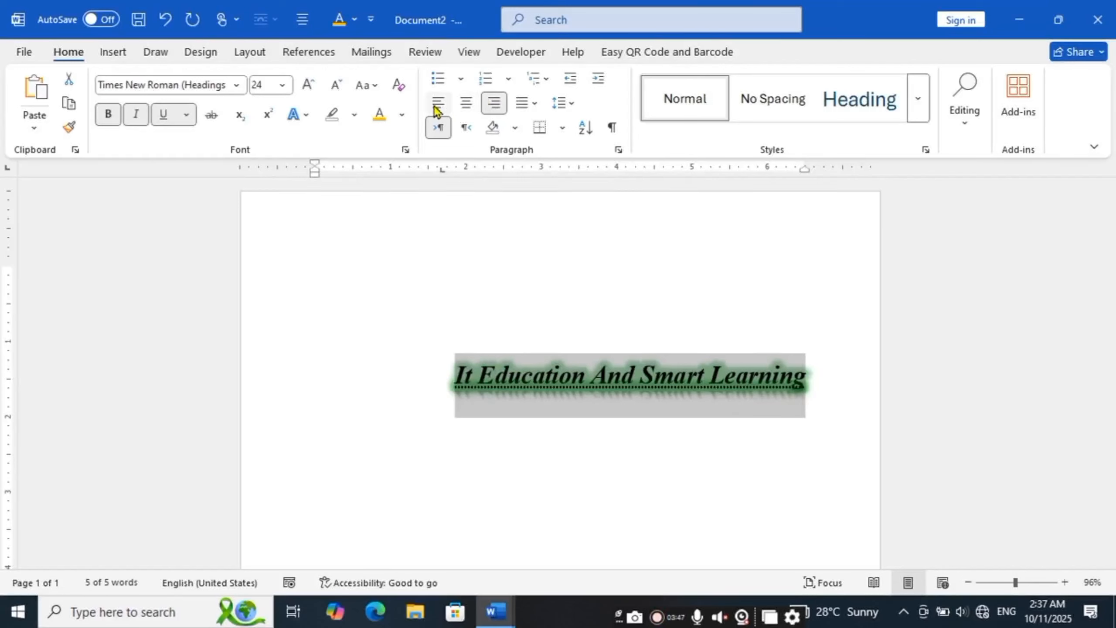
click(438, 102)
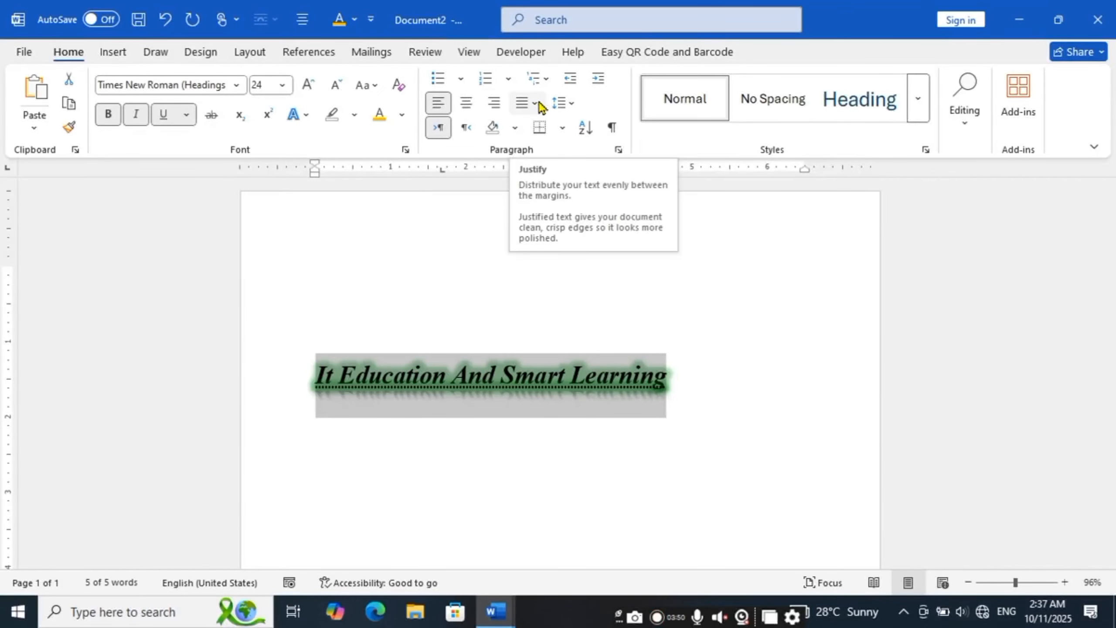
click(568, 104)
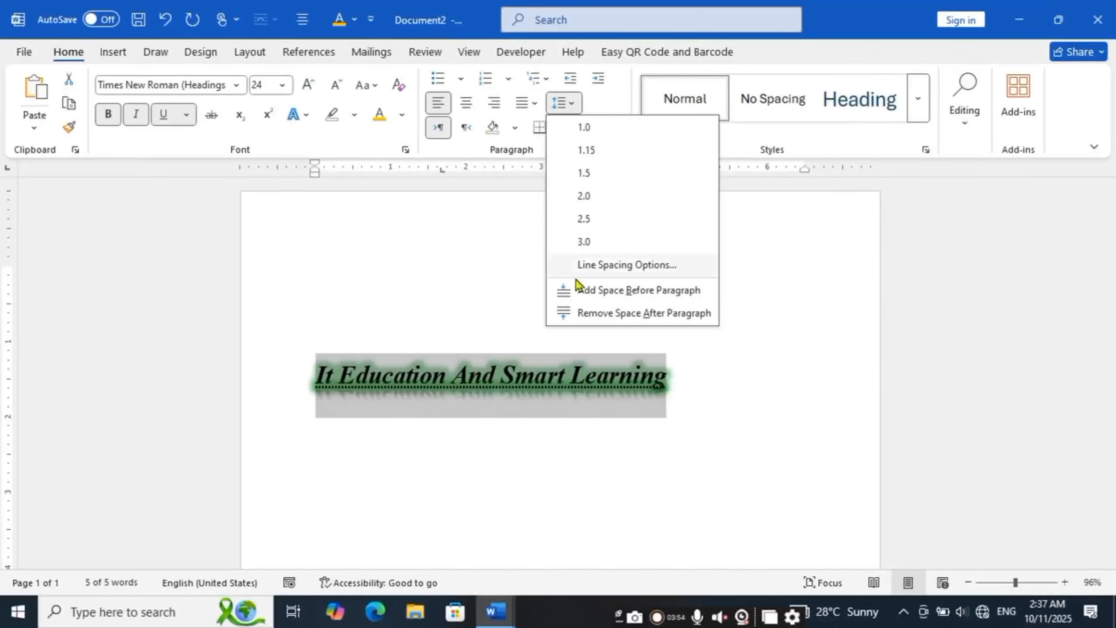
click(485, 270)
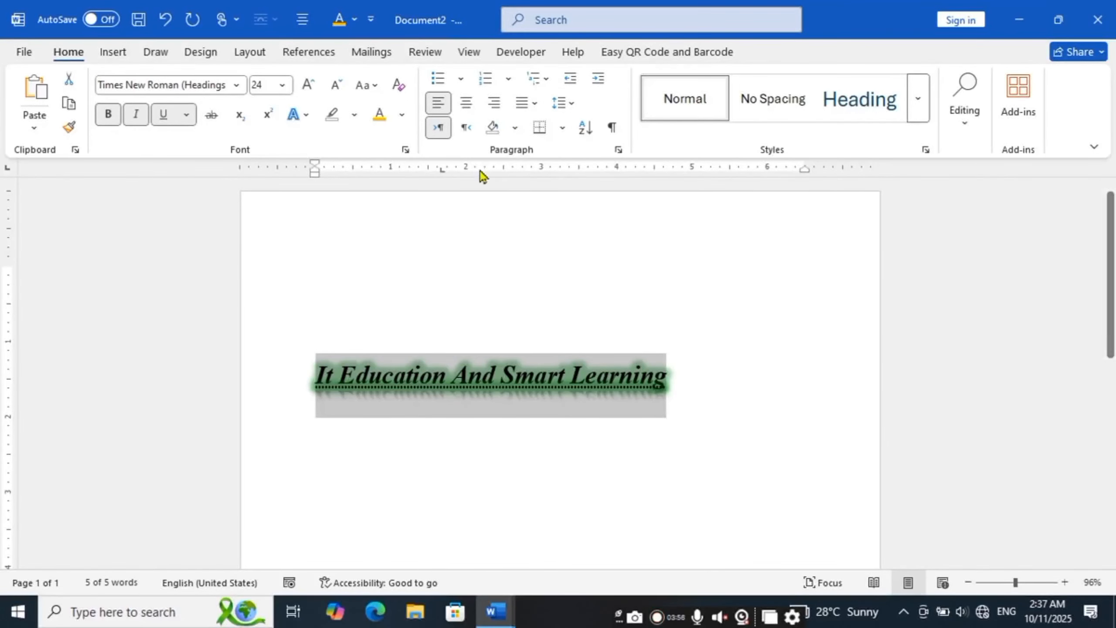